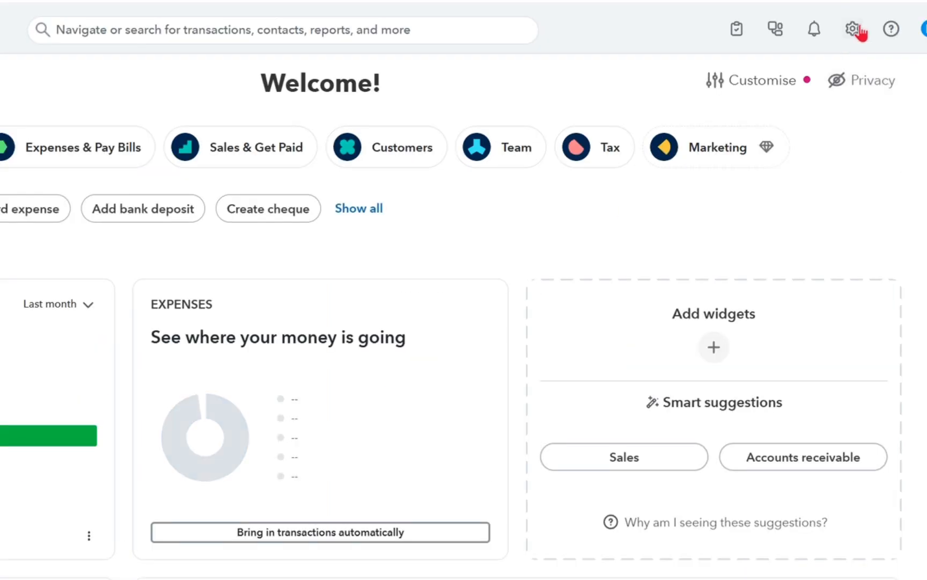
# View the Products and services list from the company settings and return to the home page.
pyautogui.click(863, 66)
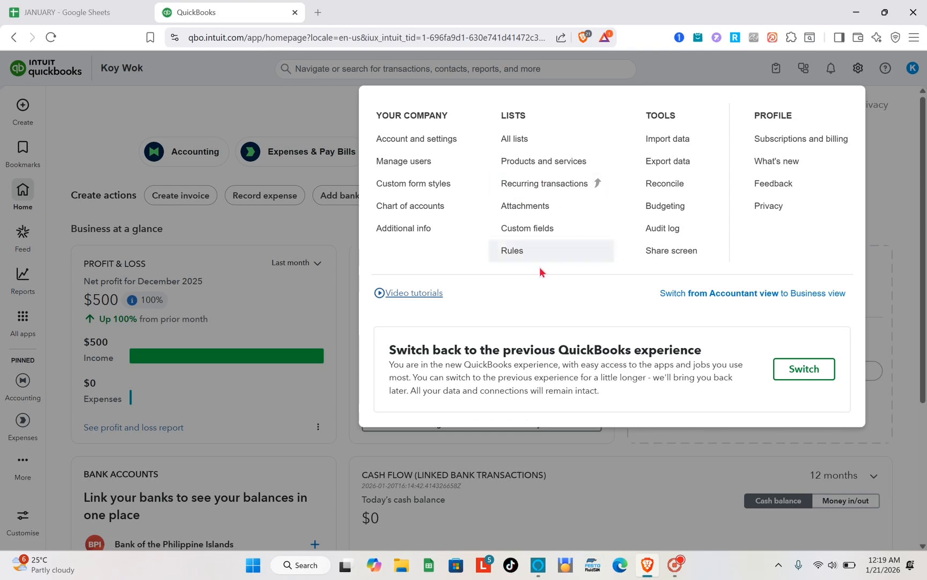
pyautogui.click(532, 167)
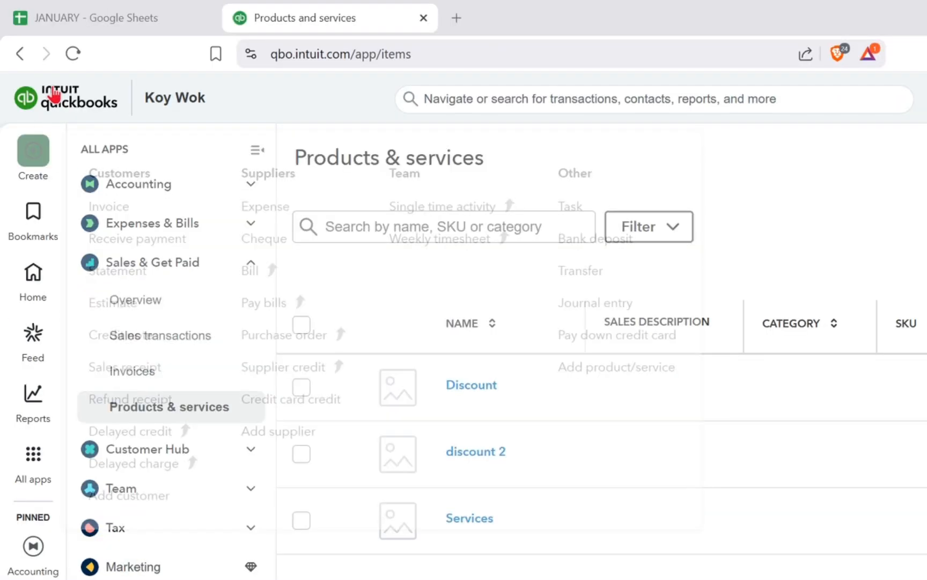
pyautogui.click(20, 53)
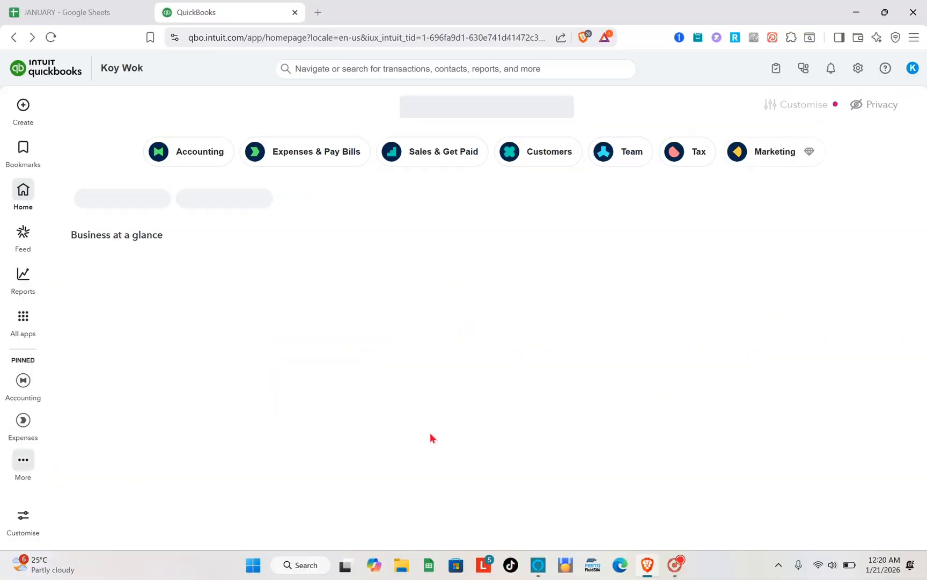
# Open a blank form for a new item of type Service from the Products & services list under Sales & Get Paid.
pyautogui.click(448, 157)
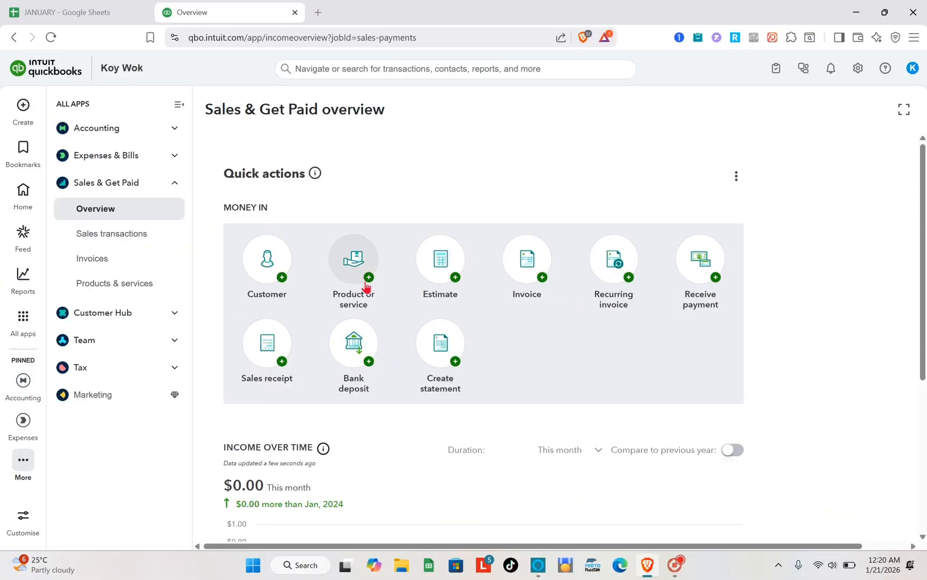
pyautogui.click(316, 290)
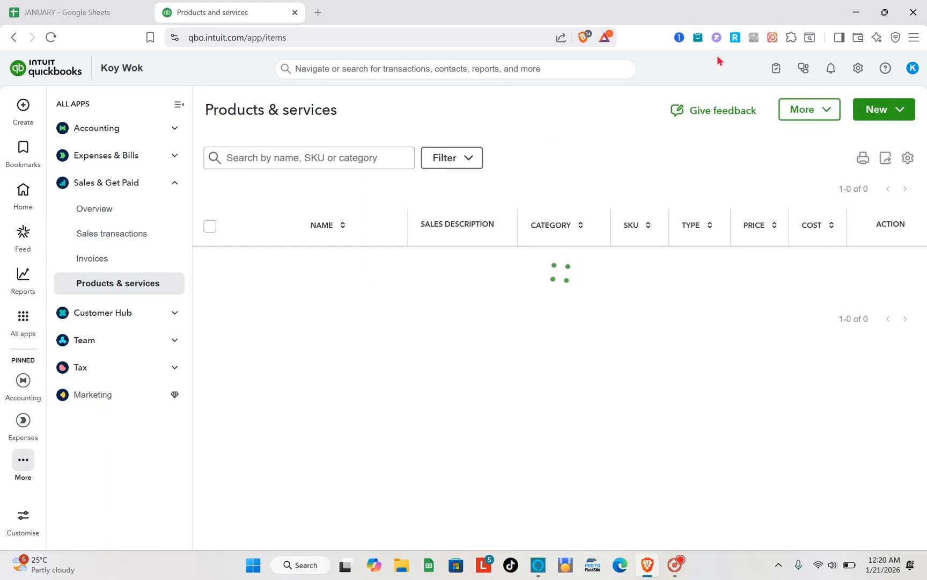
pyautogui.click(869, 111)
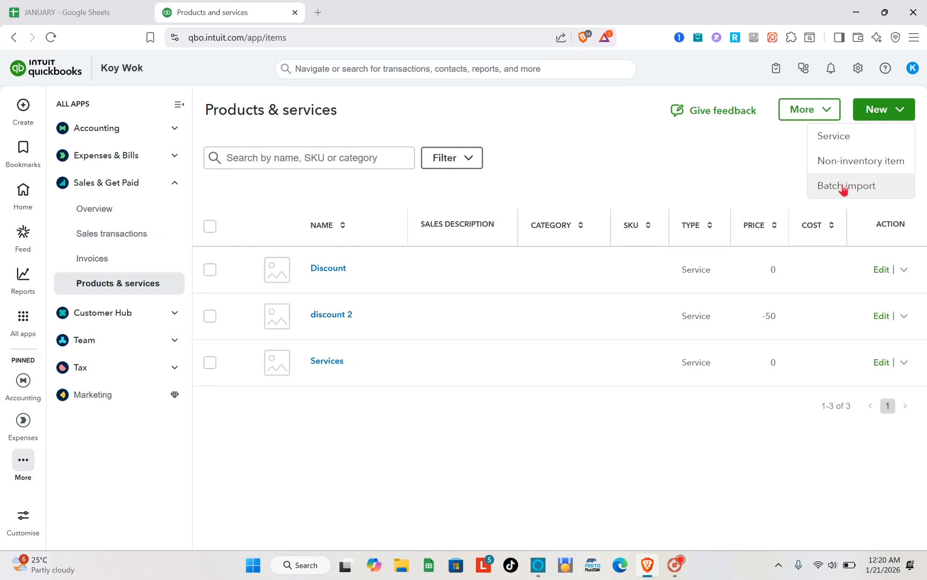
pyautogui.click(840, 143)
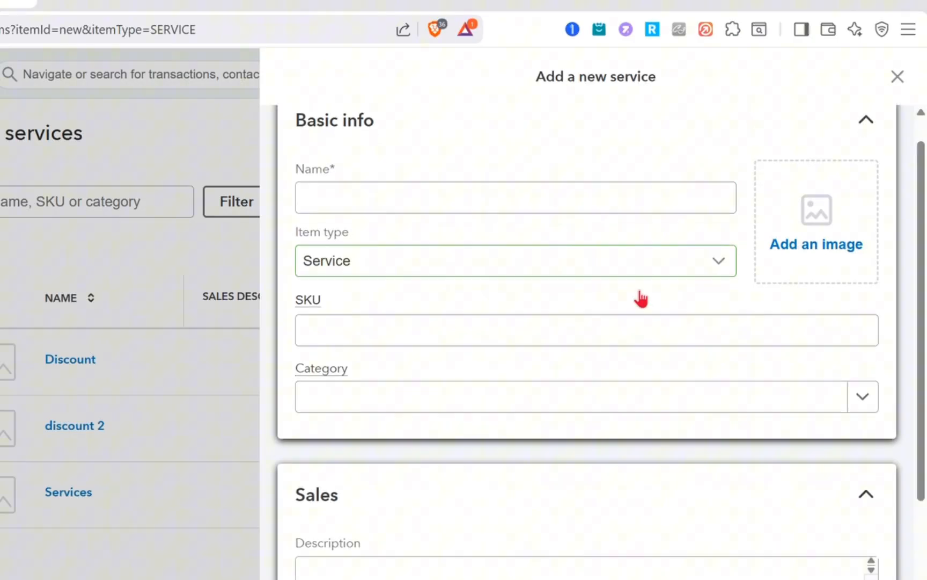
# Examine the Basic info, Sales and Purchasing fields of the new service form and close it without saving.
pyautogui.scroll(-1, 729, 247)
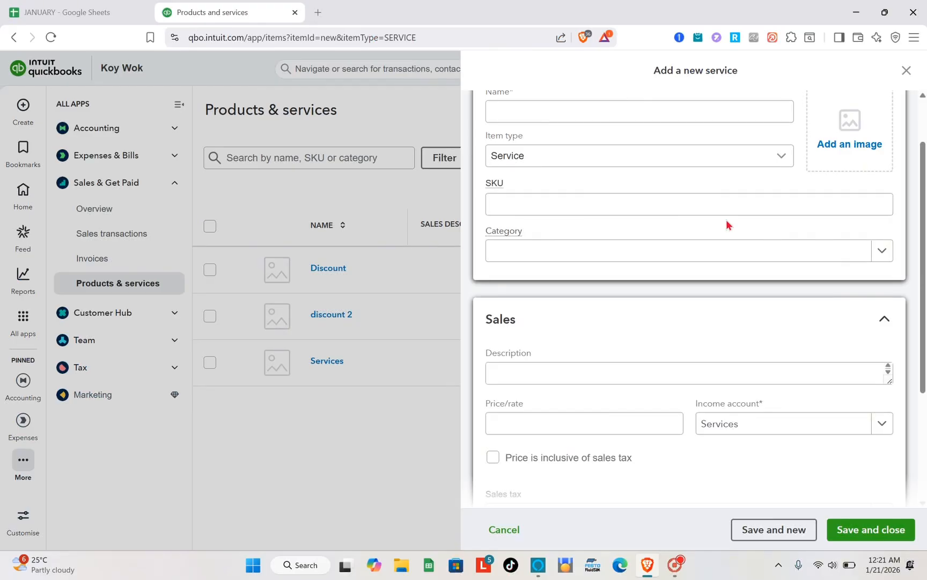
pyautogui.scroll(-3, 727, 224)
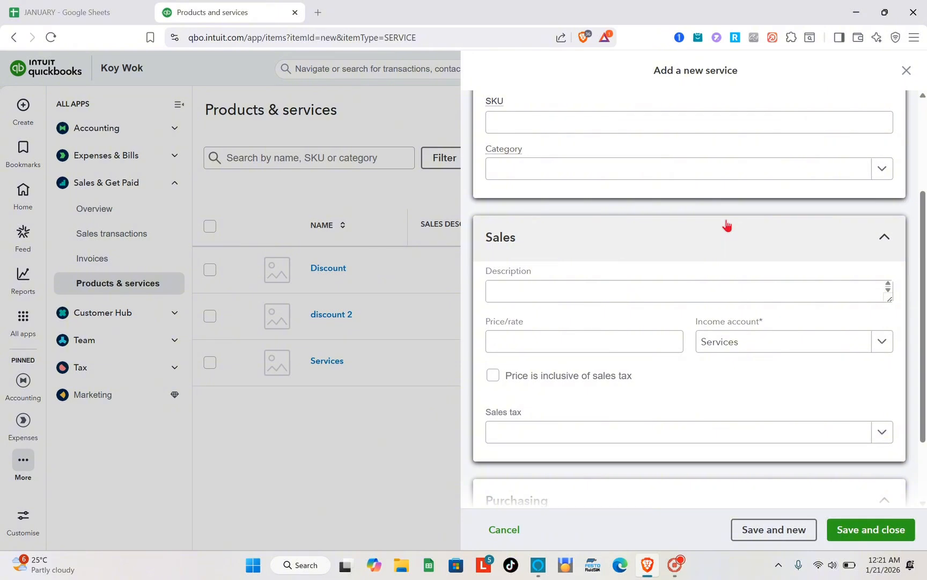
pyautogui.scroll(-1, 726, 224)
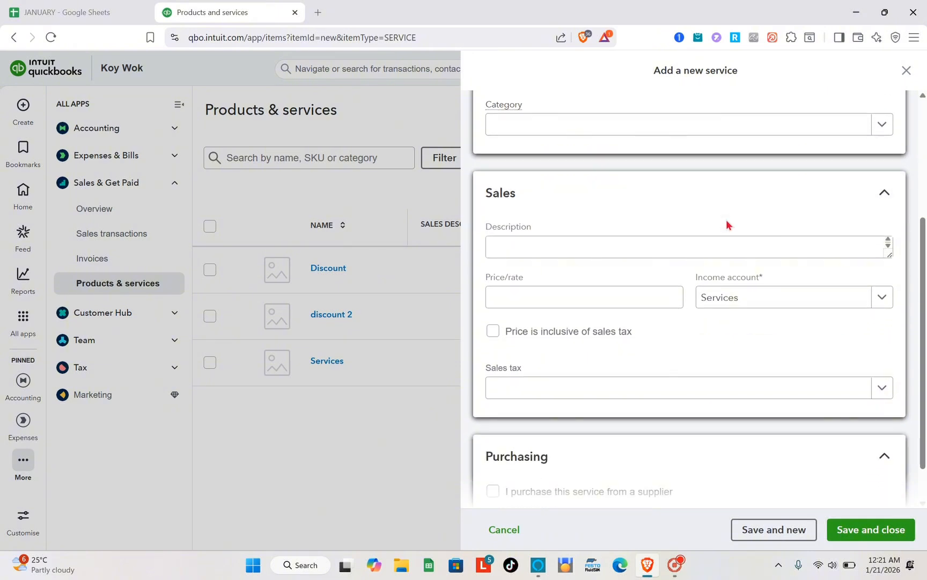
pyautogui.scroll(-1, 727, 224)
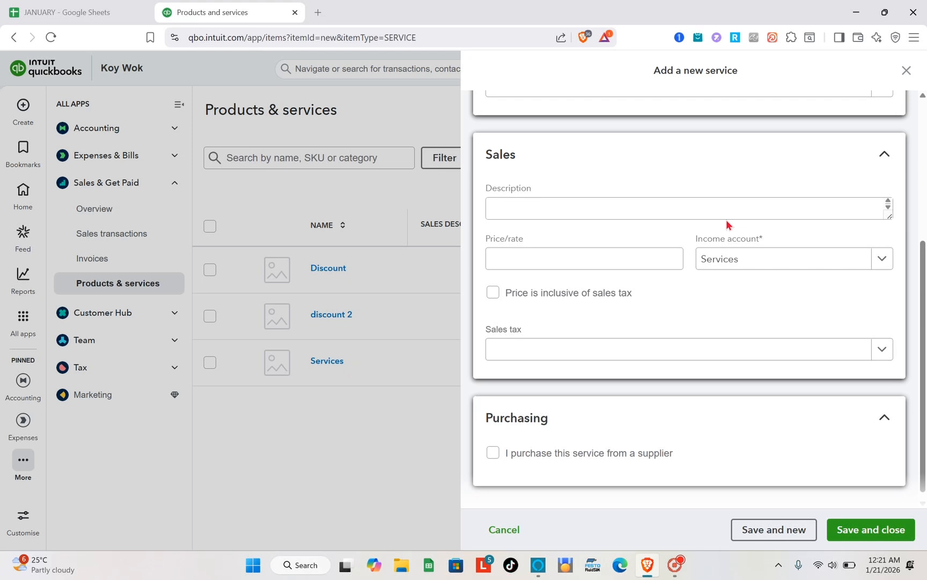
pyautogui.scroll(-1, 726, 220)
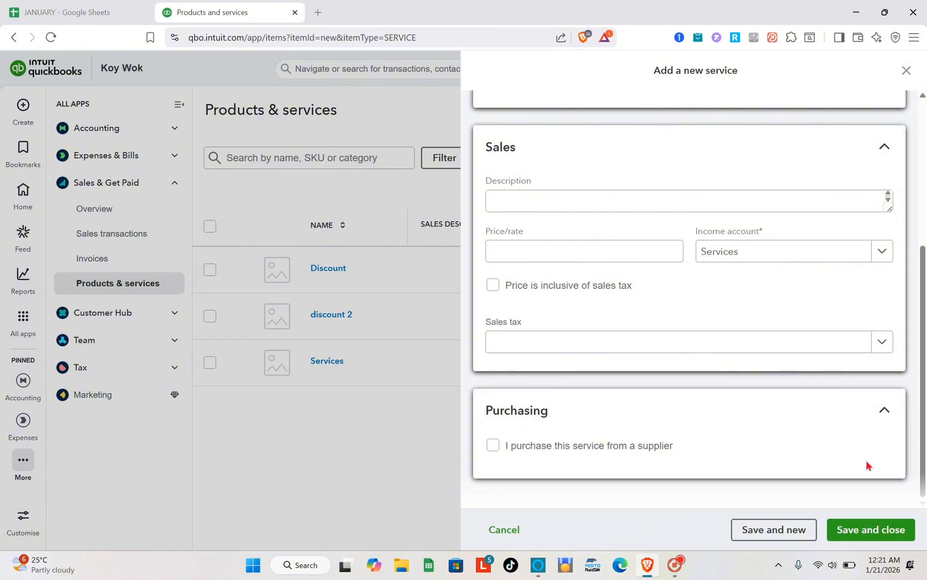
pyautogui.click(907, 70)
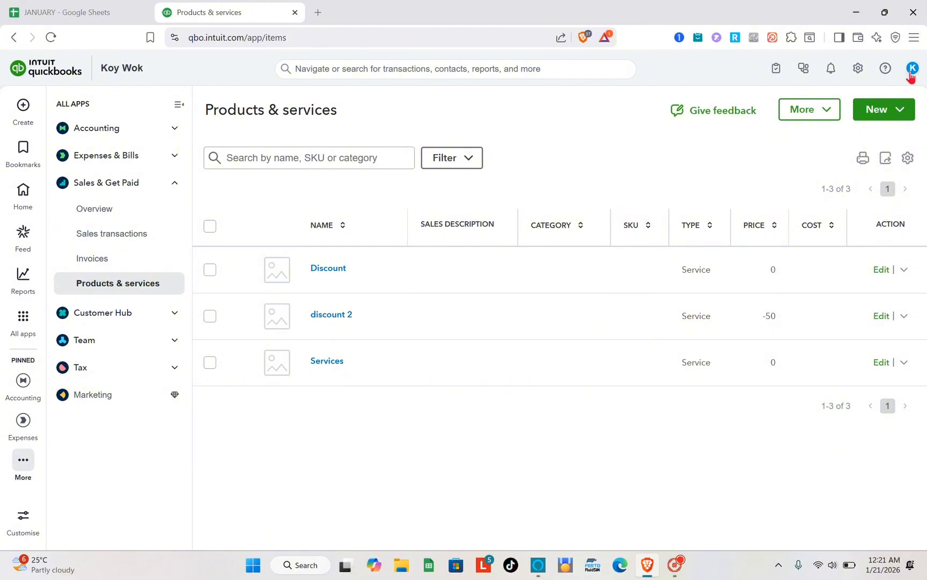
# Return to the home page, start a new invoice and choose the existing customer for it.
pyautogui.click(394, 167)
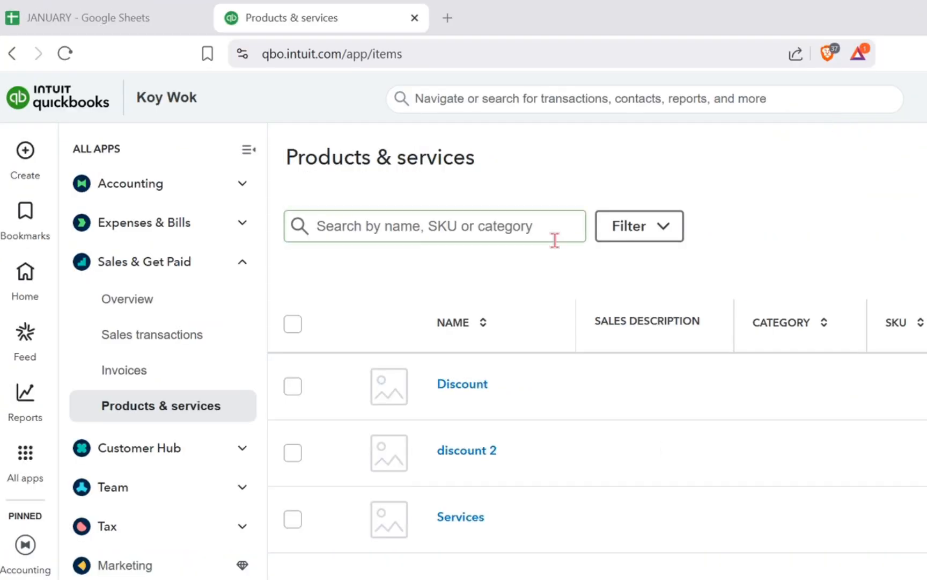
pyautogui.click(62, 104)
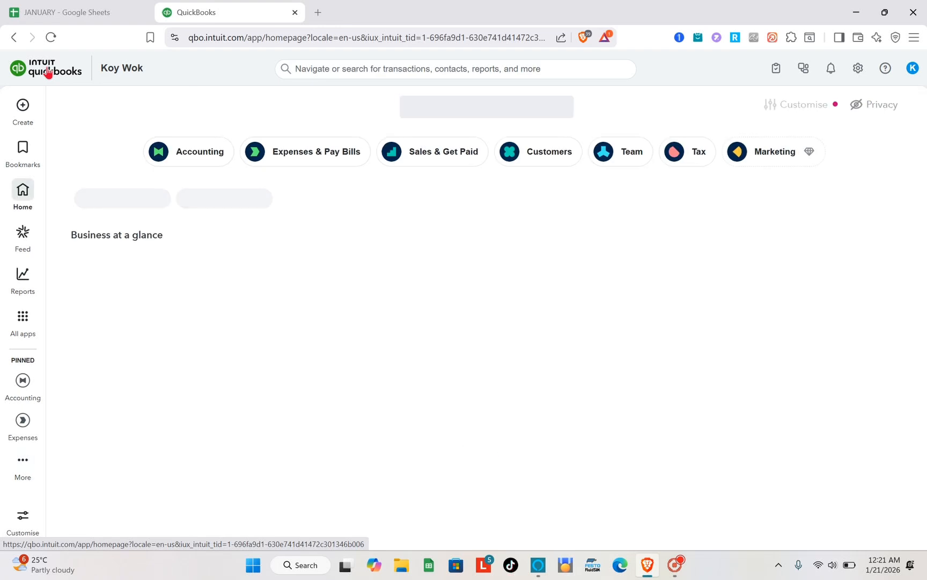
pyautogui.click(27, 113)
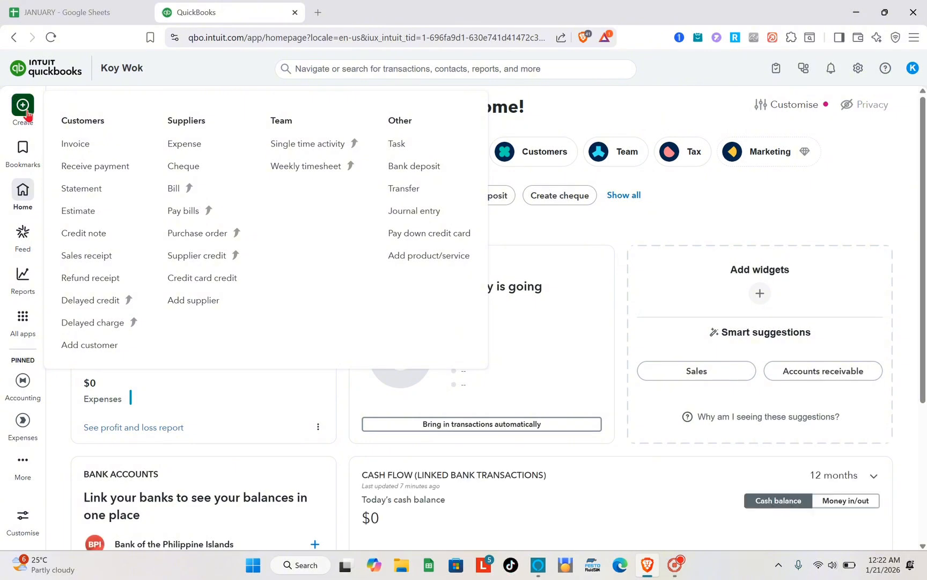
pyautogui.click(75, 145)
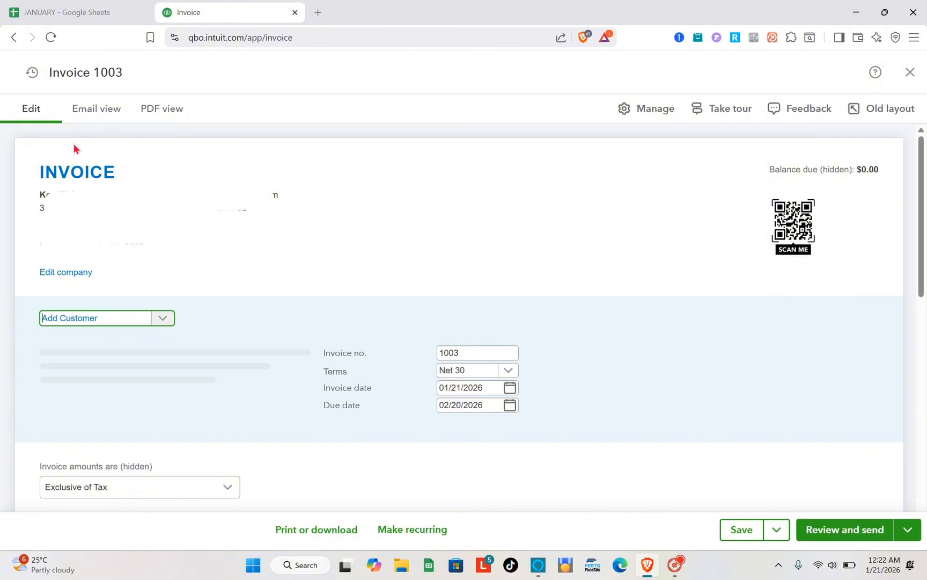
pyautogui.click(162, 322)
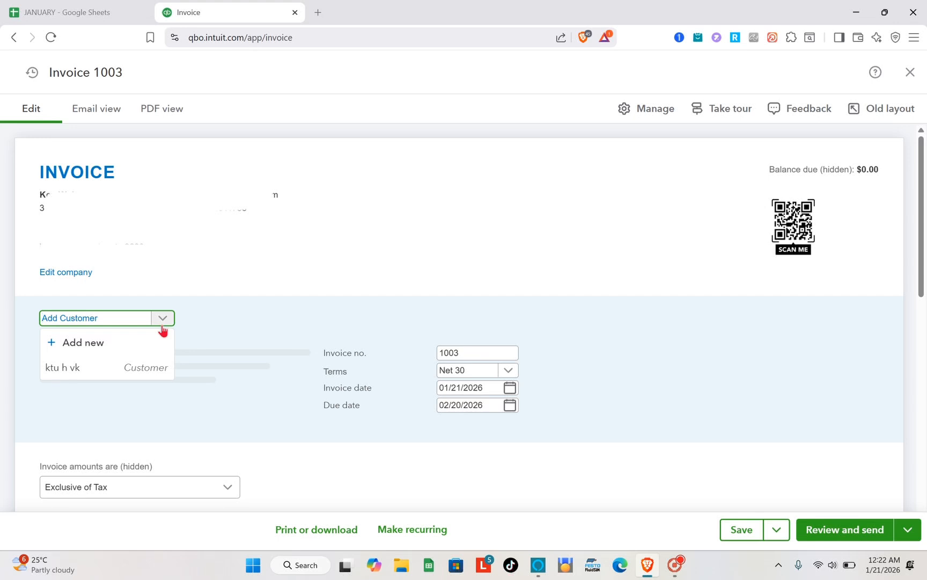
pyautogui.click(98, 368)
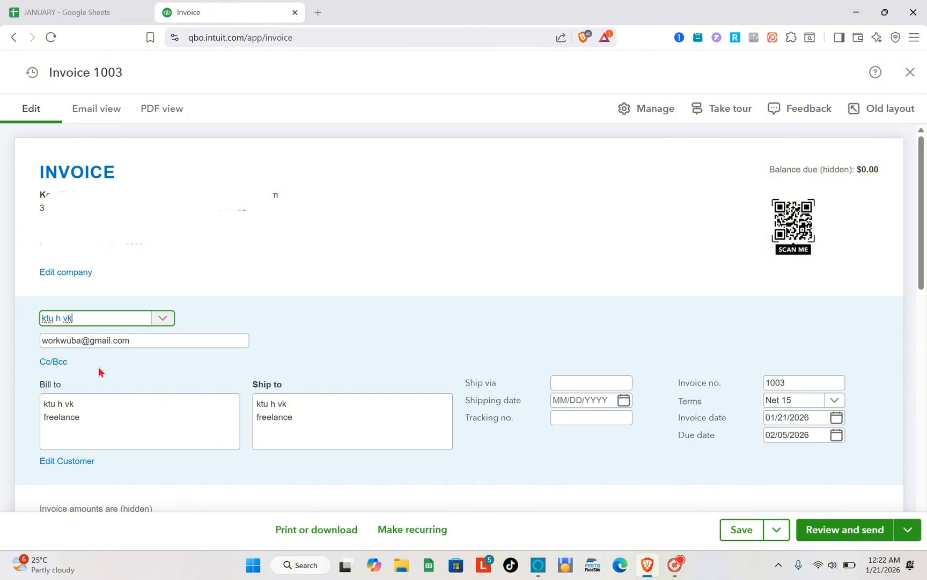
# Review the invoice's product or service line and totals sections, and leave the invoice without saving.
pyautogui.scroll(-3, 99, 371)
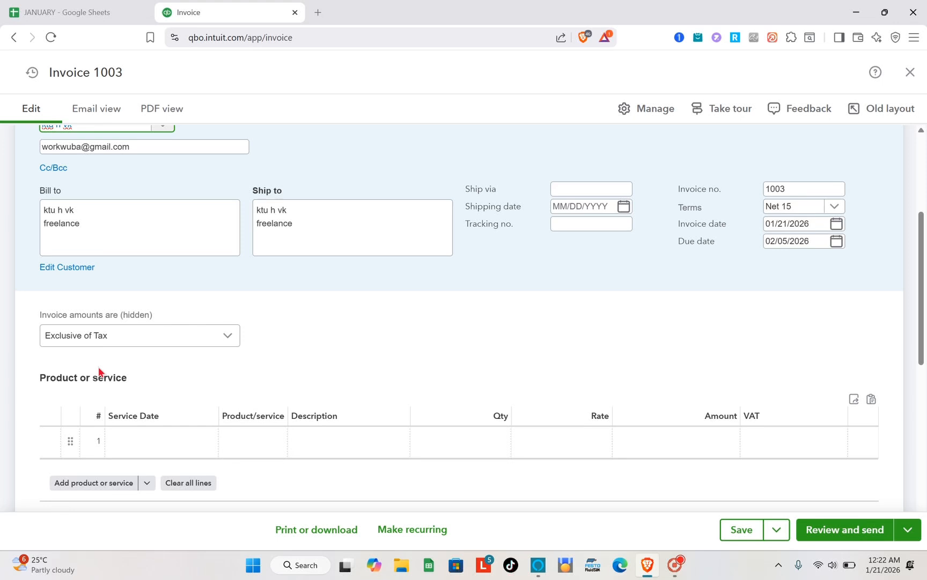
pyautogui.scroll(-1, 99, 371)
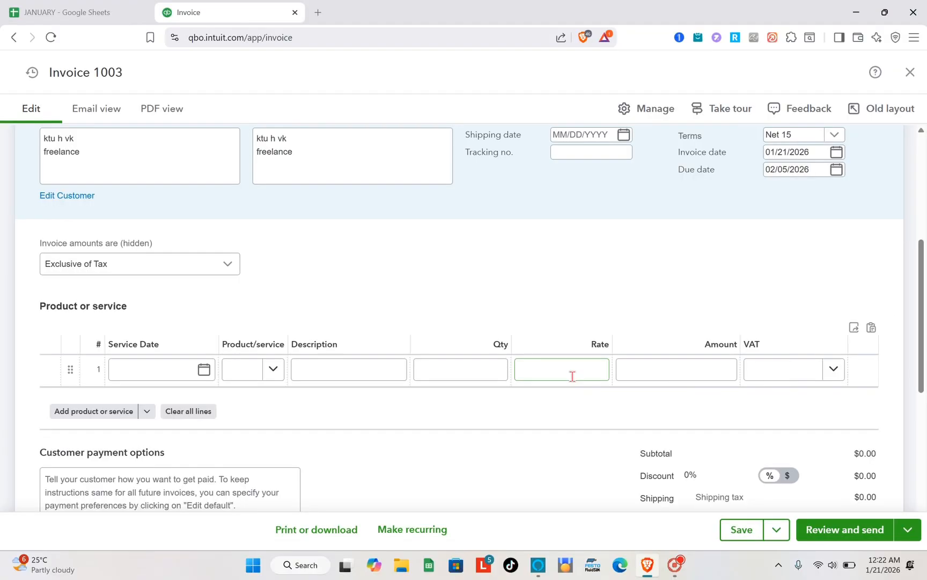
pyautogui.scroll(-1, 572, 376)
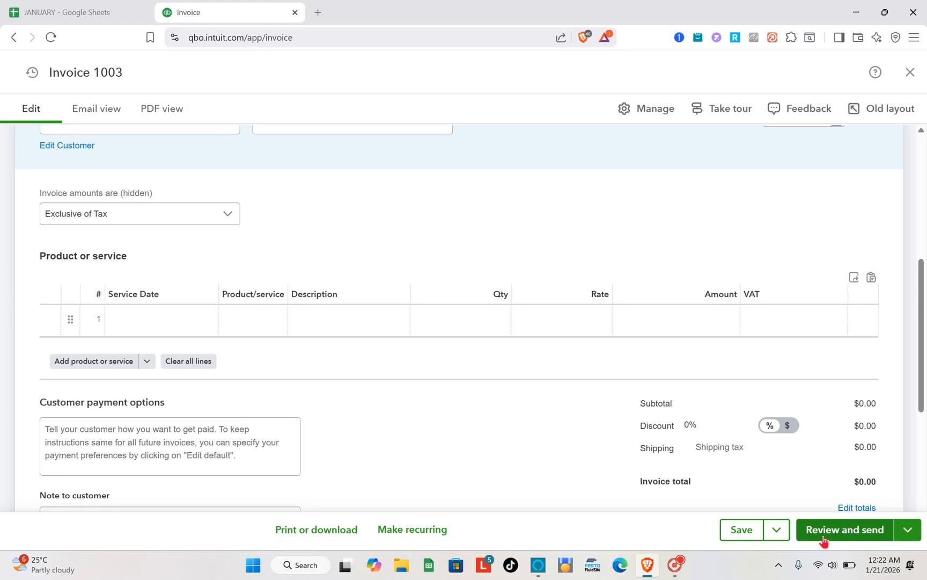
pyautogui.click(905, 83)
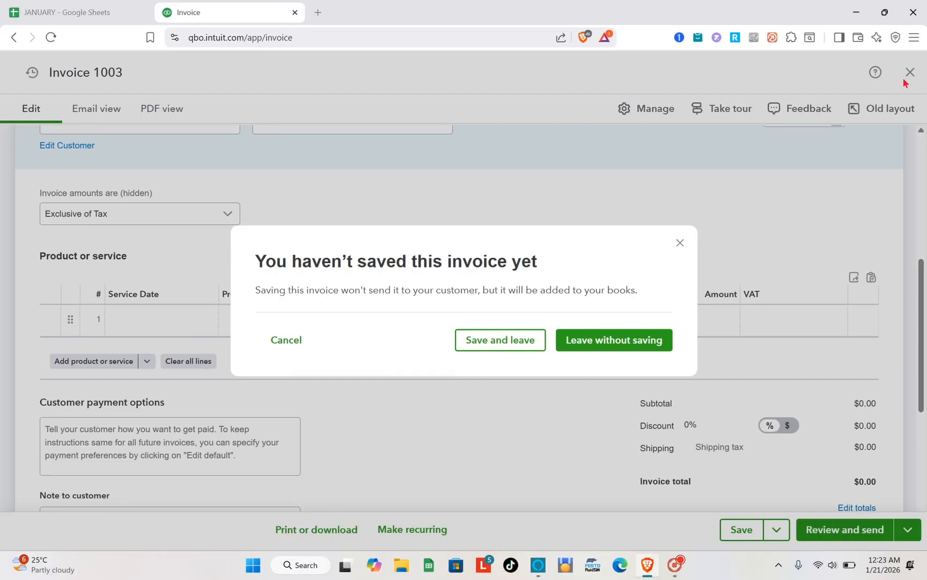
pyautogui.click(620, 348)
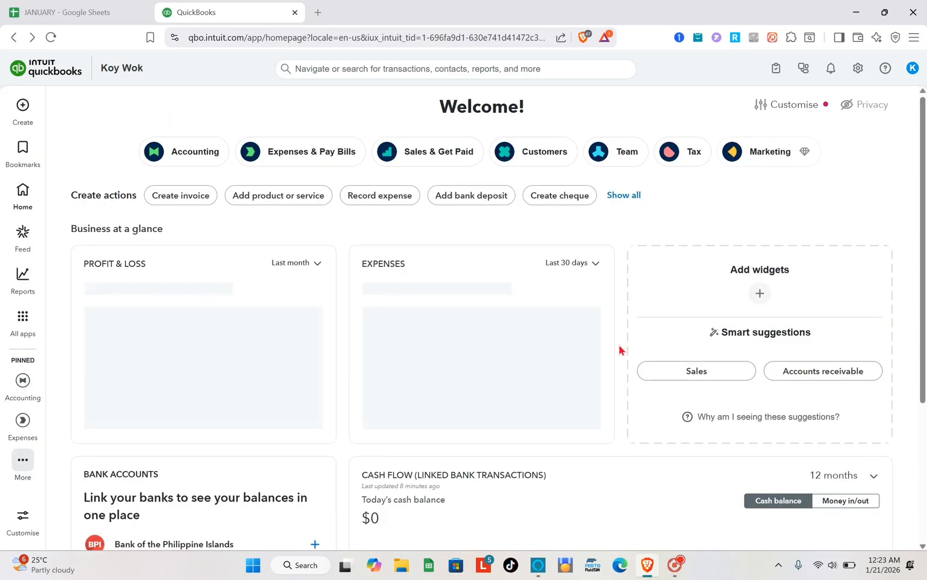
# Start a new expense with the existing customer as payee, and leave it without saving.
pyautogui.click(17, 109)
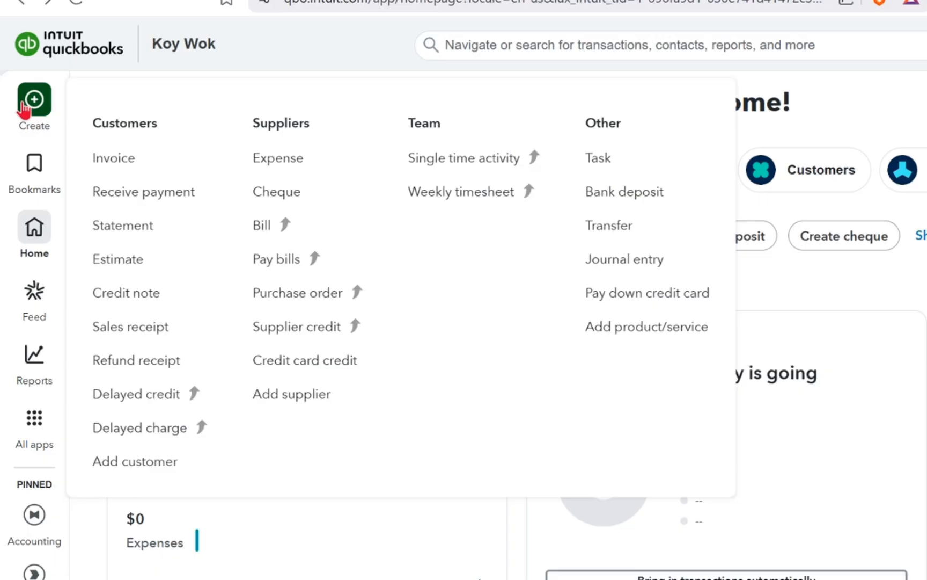
pyautogui.moveTo(23, 186)
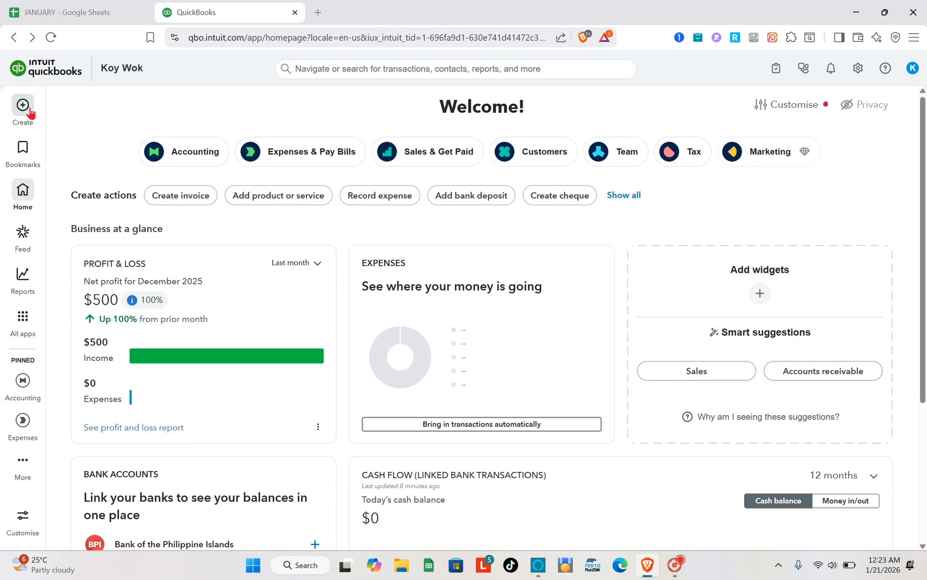
pyautogui.moveTo(22, 105)
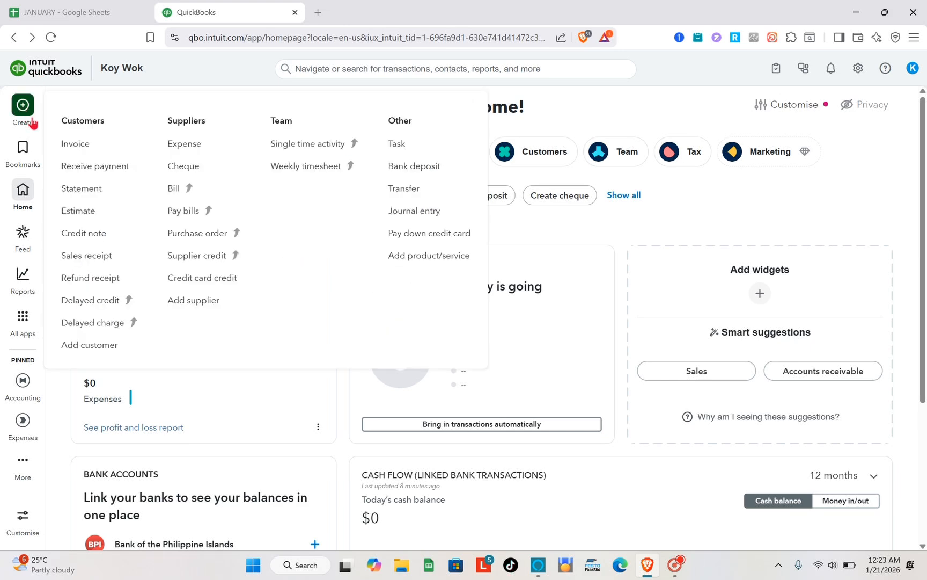
pyautogui.click(199, 154)
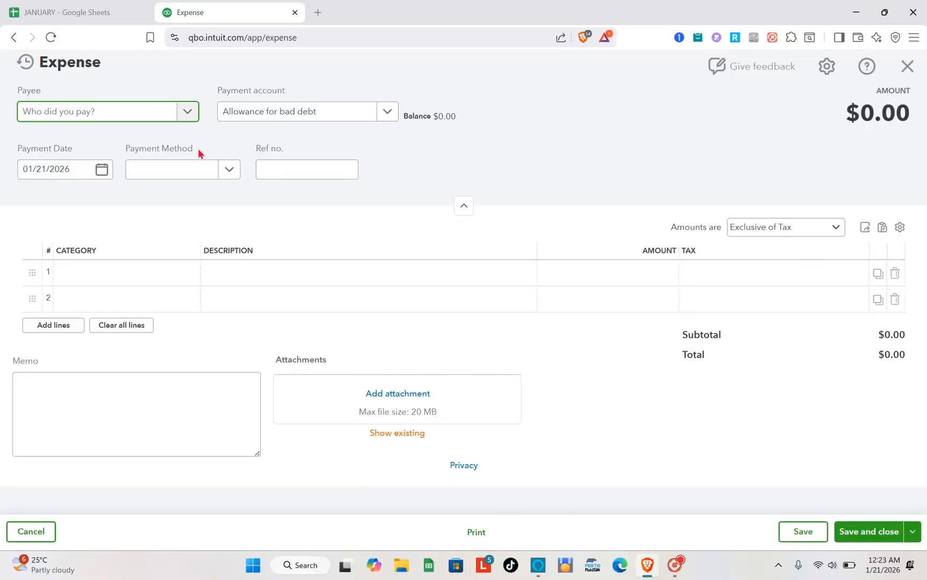
pyautogui.click(184, 116)
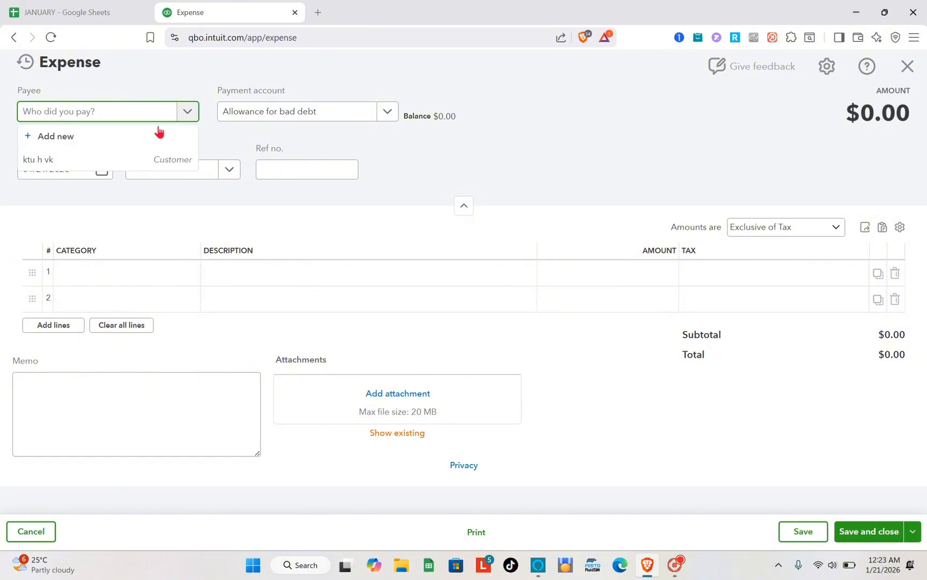
pyautogui.click(73, 159)
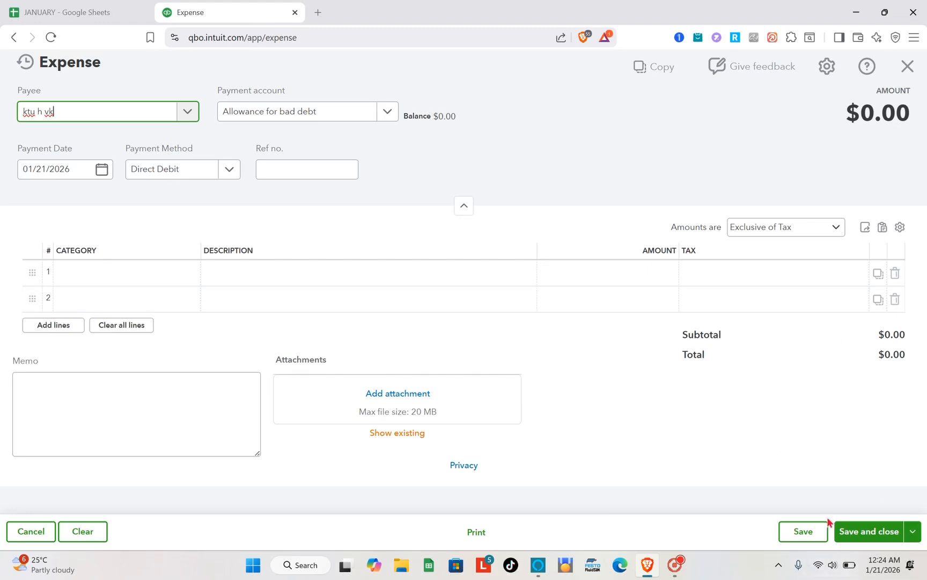
pyautogui.click(907, 66)
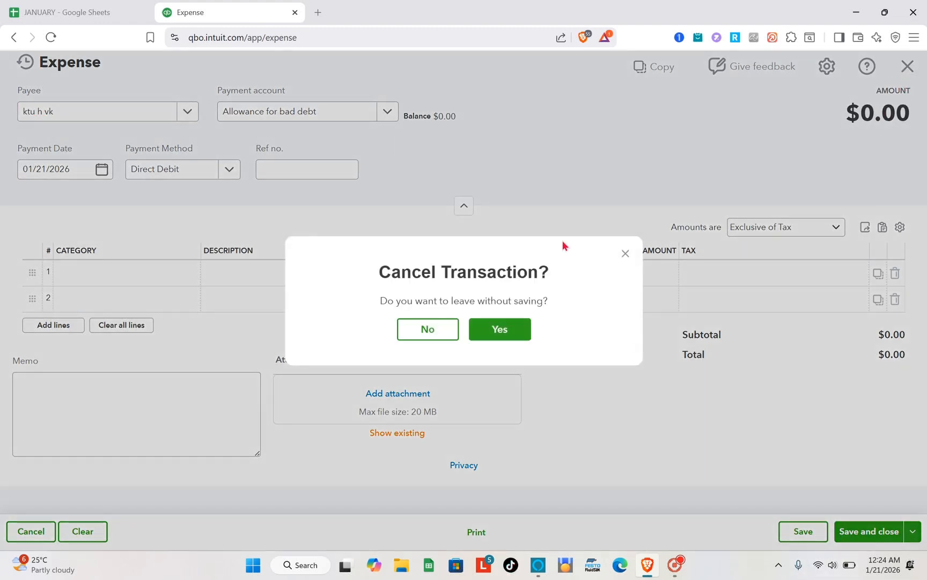
pyautogui.click(497, 335)
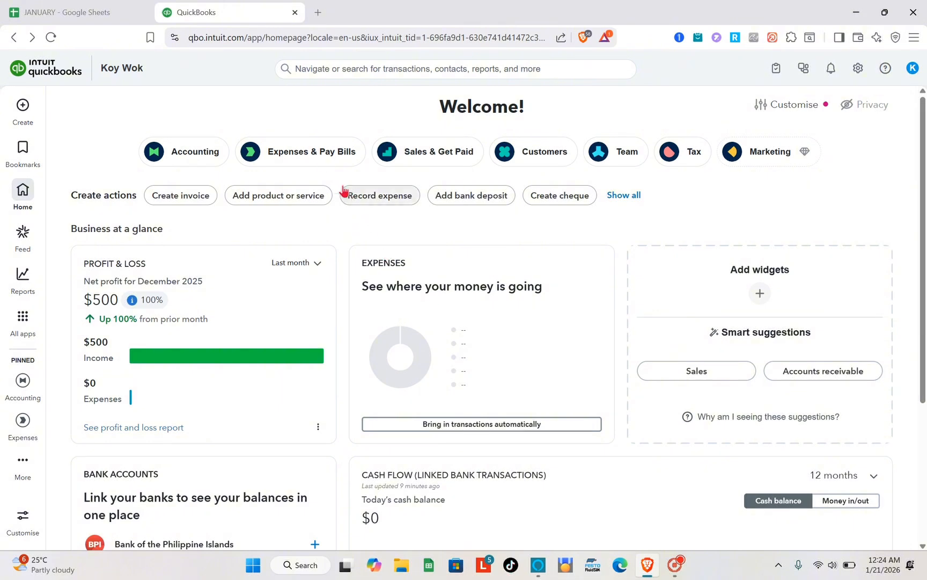
# Select the Discount item in the Products & services list under Sales & Get Paid.
pyautogui.click(403, 163)
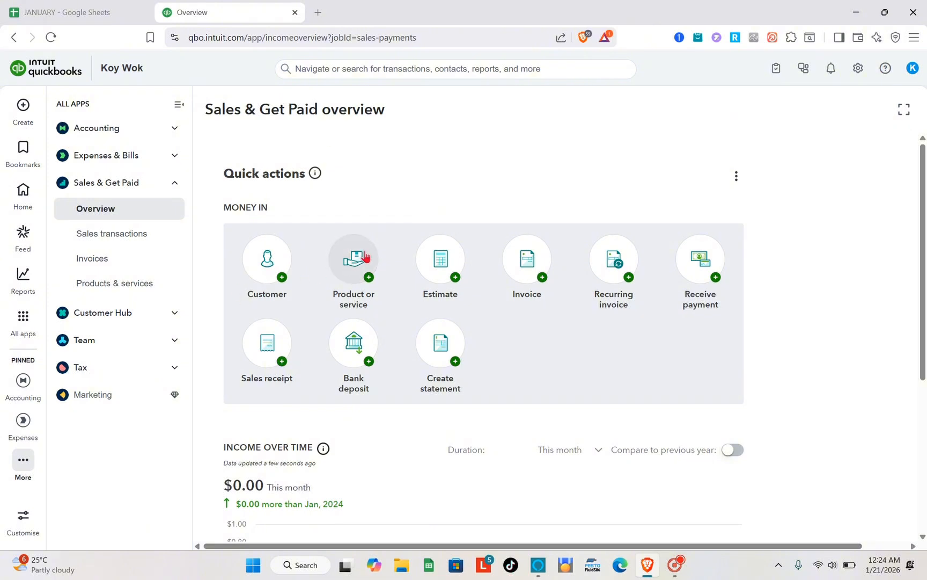
pyautogui.click(359, 261)
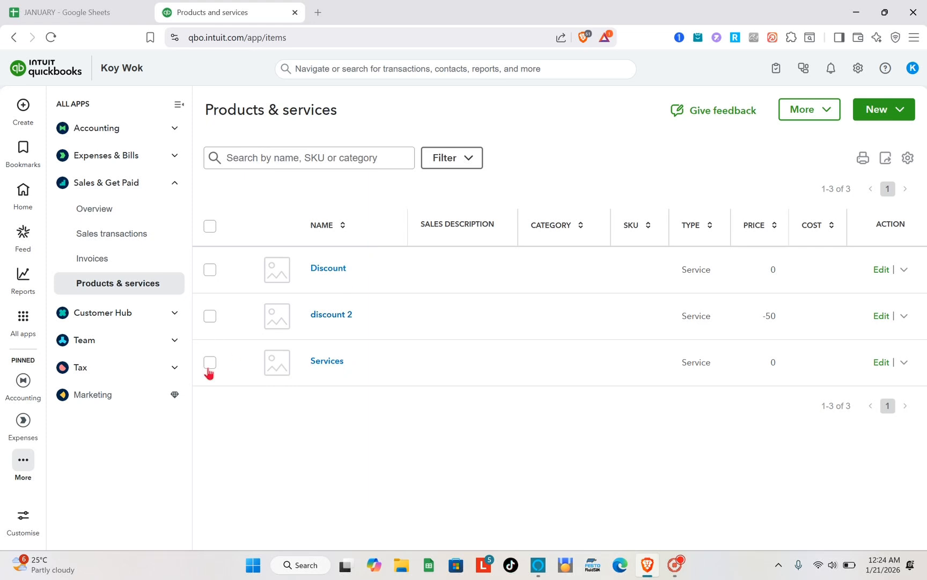
pyautogui.click(210, 269)
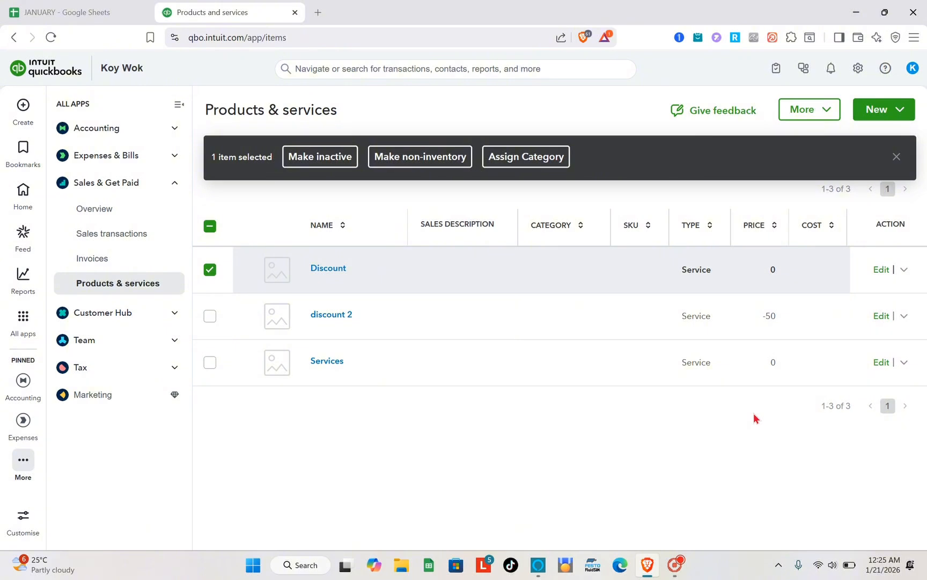
# Open the Discount item for editing, review its basic info and sales details, and leave it without saving.
pyautogui.click(881, 270)
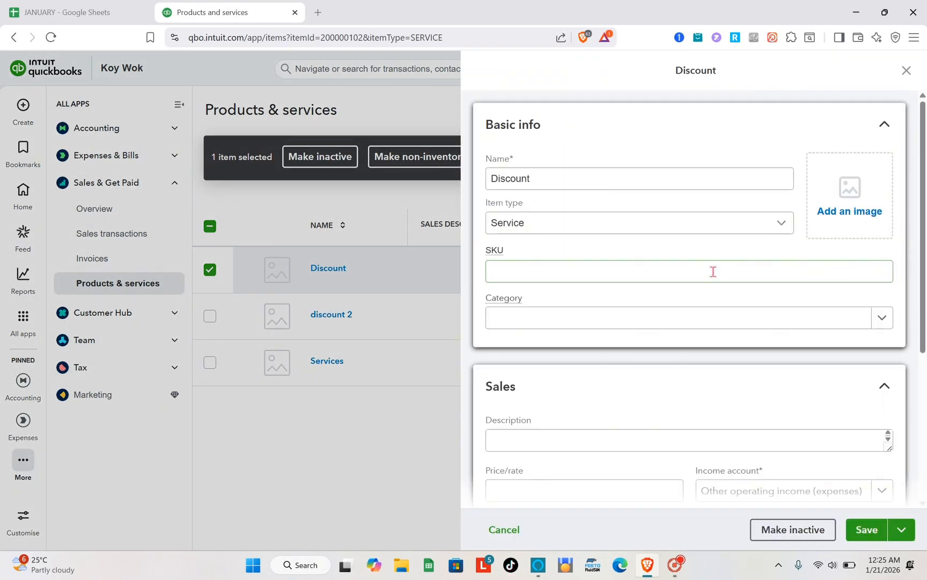
pyautogui.scroll(-3, 712, 271)
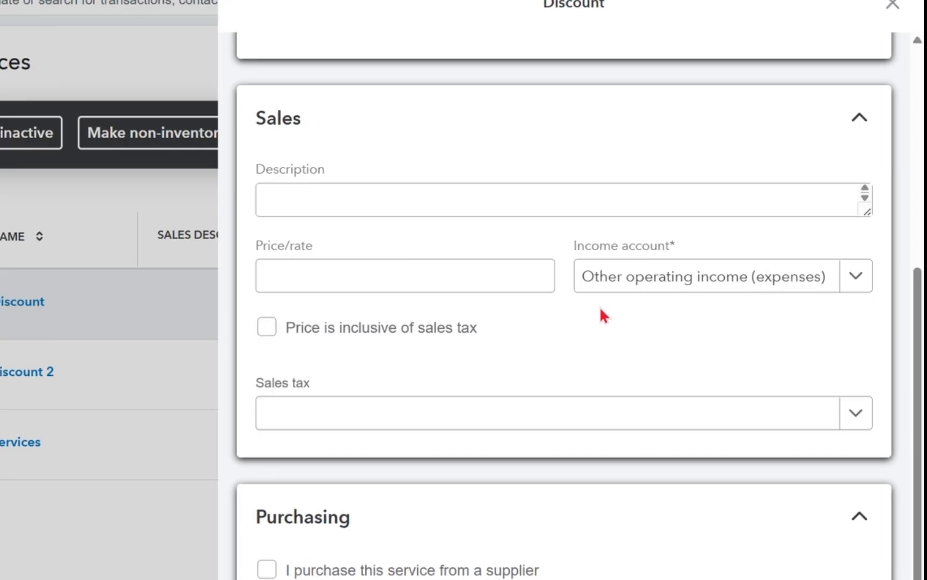
pyautogui.click(893, 5)
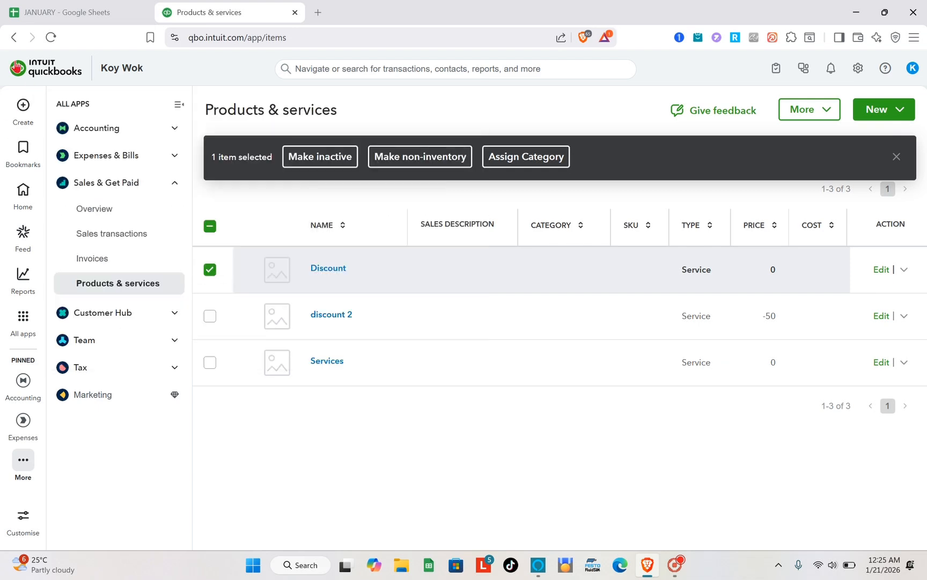
# Return to the home page and reopen the Products & services list through Sales & Get Paid.
pyautogui.click(121, 82)
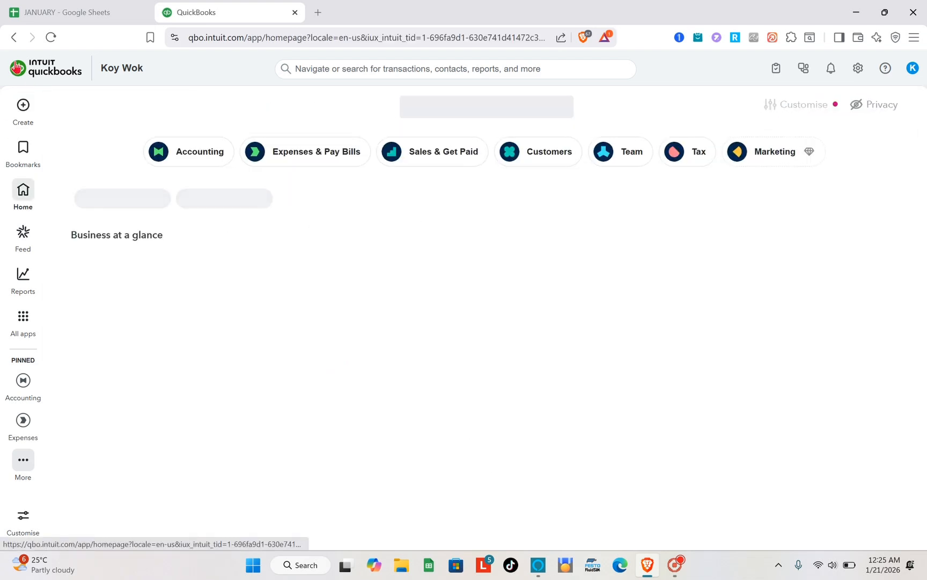
pyautogui.click(419, 162)
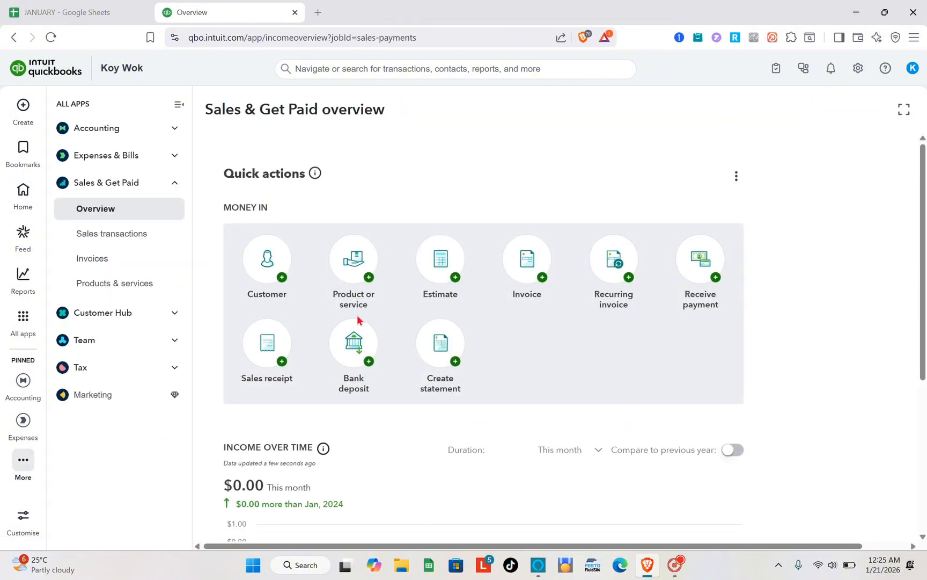
pyautogui.click(363, 284)
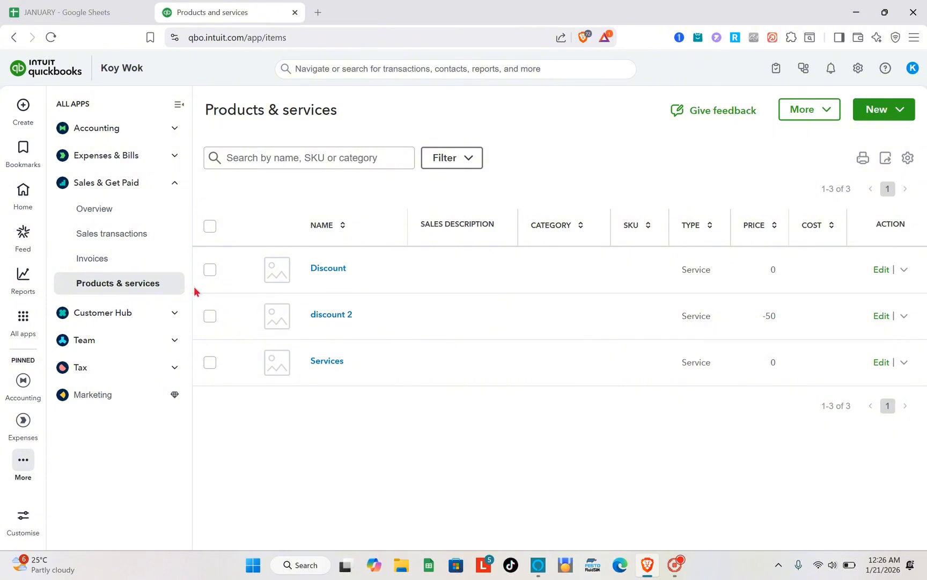
# Open the Profit and Loss by Month report from the standard reports.
pyautogui.moveTo(26, 280)
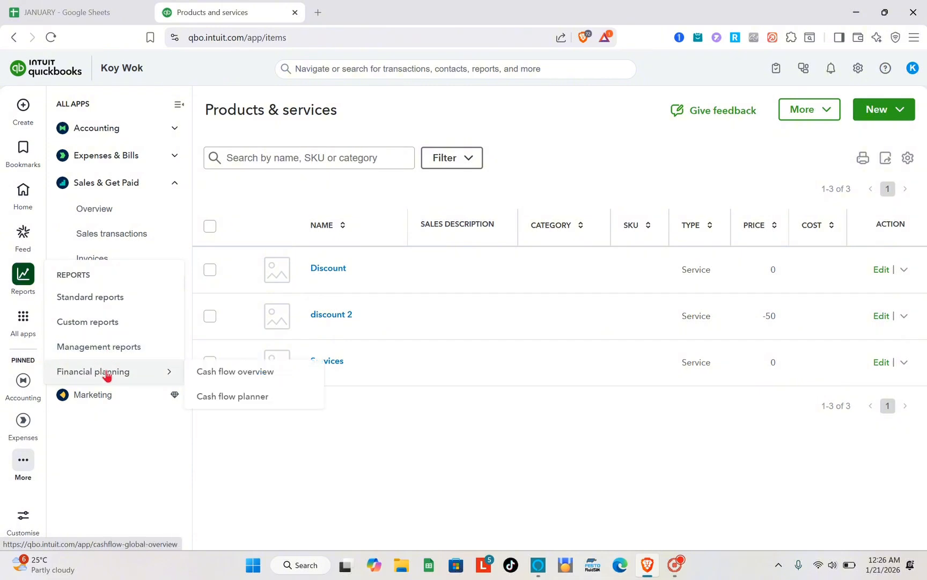
pyautogui.click(104, 297)
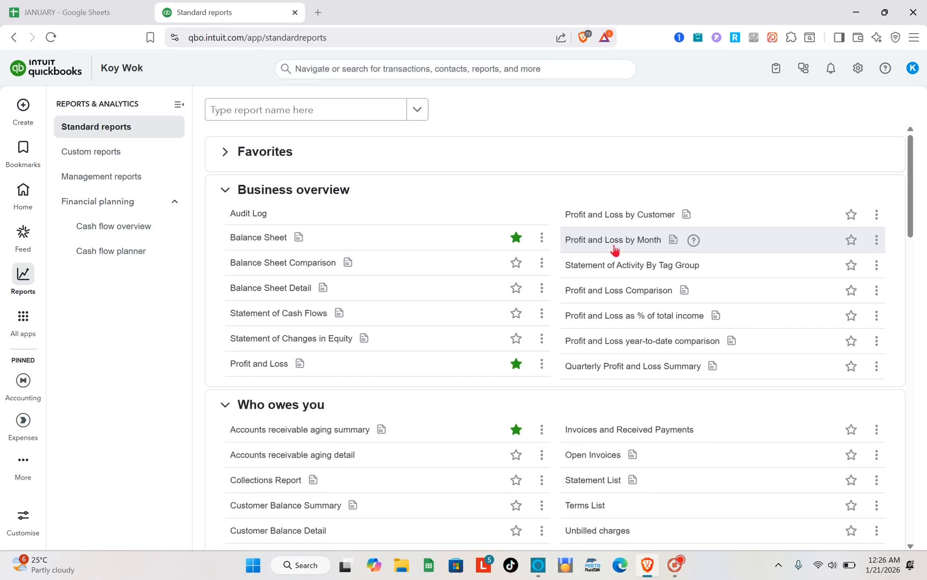
pyautogui.click(617, 248)
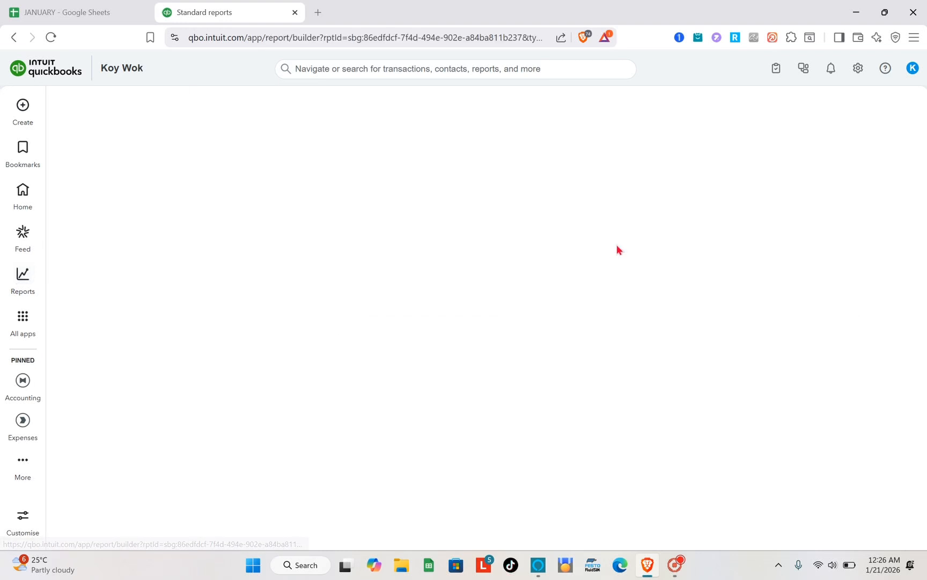